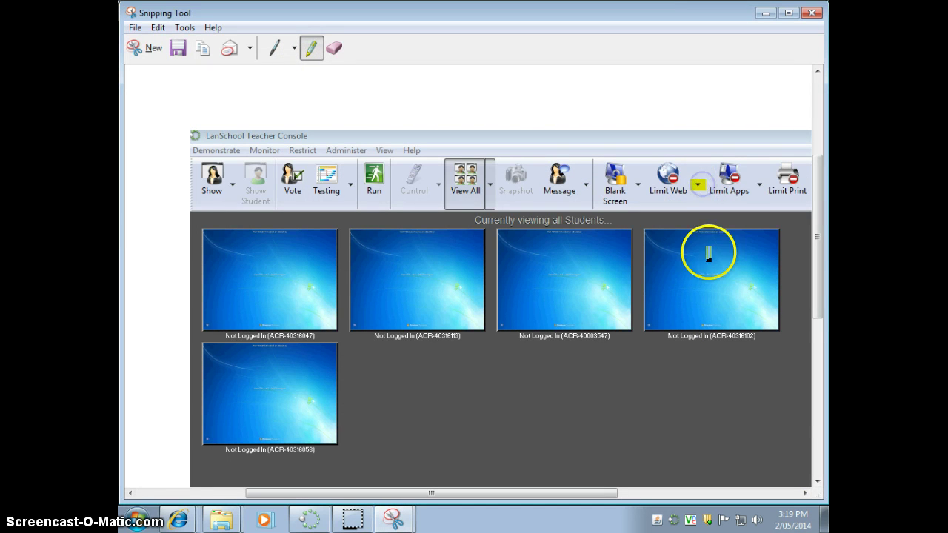
- Draw a red pen circle around the yellow-highlighted Limit Web arrow in the captured image
left_click(293, 49)
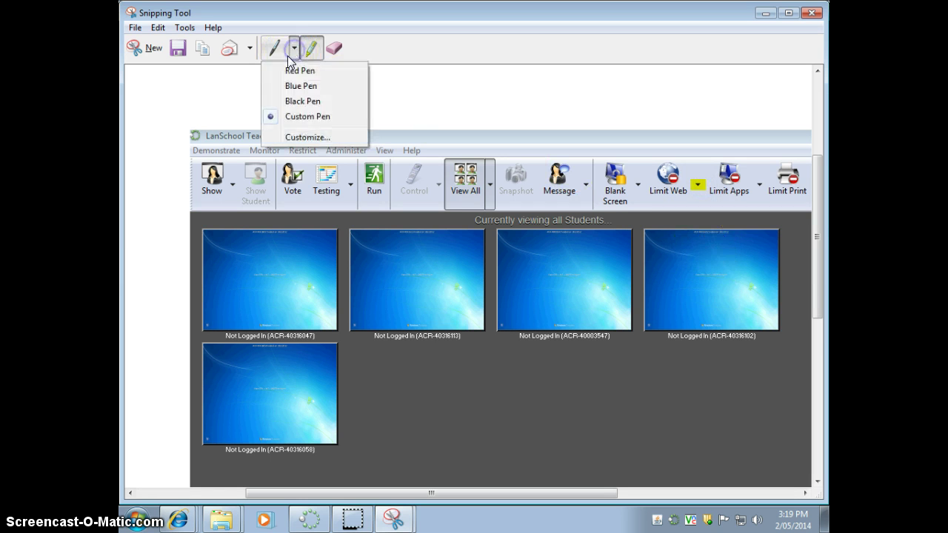
left_click(286, 97)
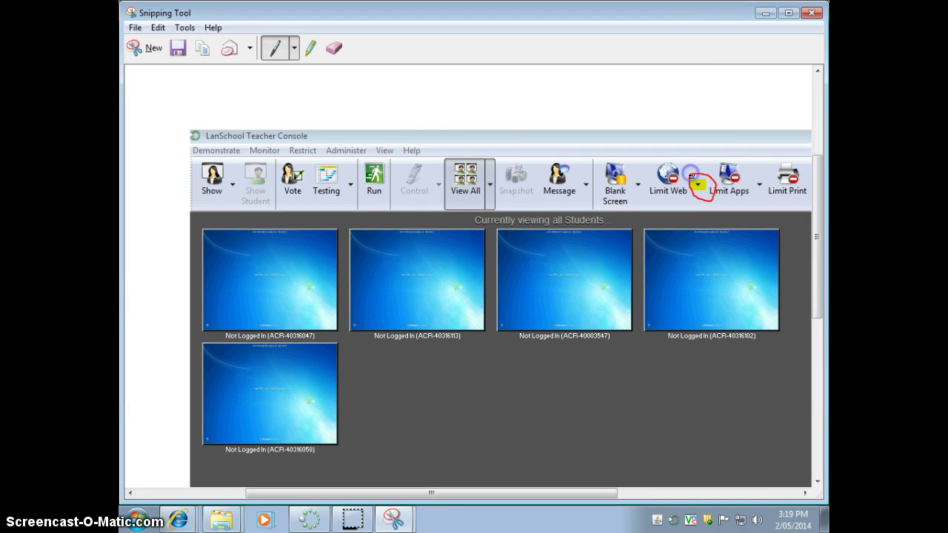
- Start saving the snip and browse to S: > ACR > Staff > Learning Technologies Portfolio > the staff member's folder > "3 - Snipping Tool (Paint) - 3 Screenshots in JPG format"
left_click(178, 48)
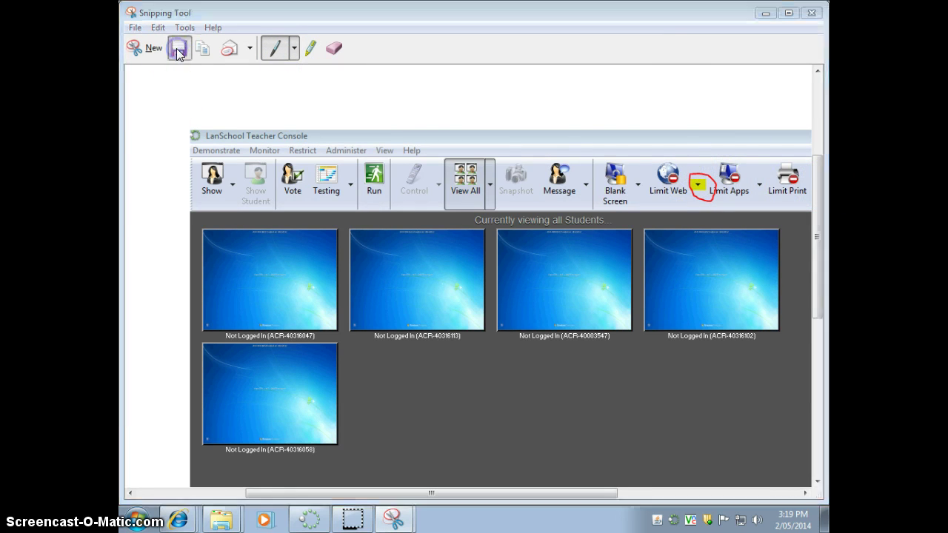
left_click_drag(316, 158, 274, 237)
left_click(250, 268)
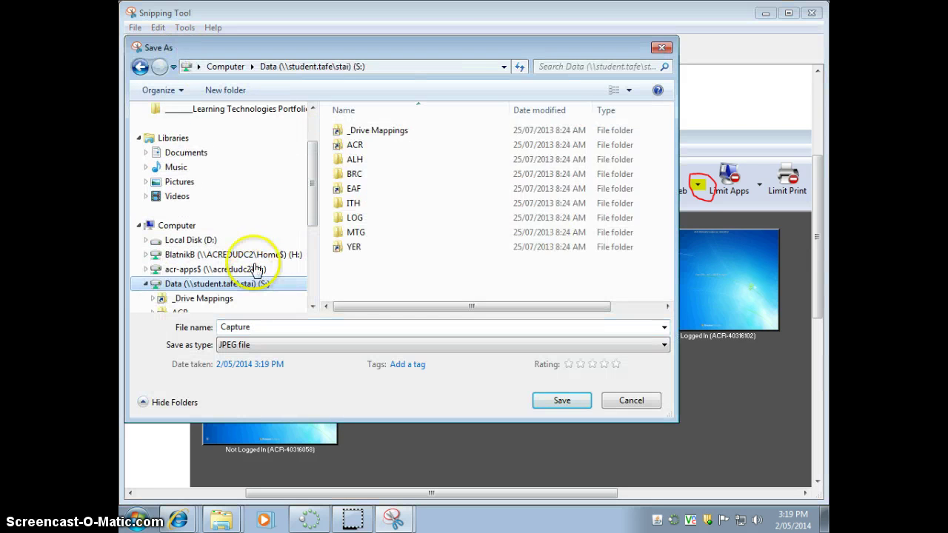
left_click(359, 147)
double_click(359, 146)
double_click(356, 130)
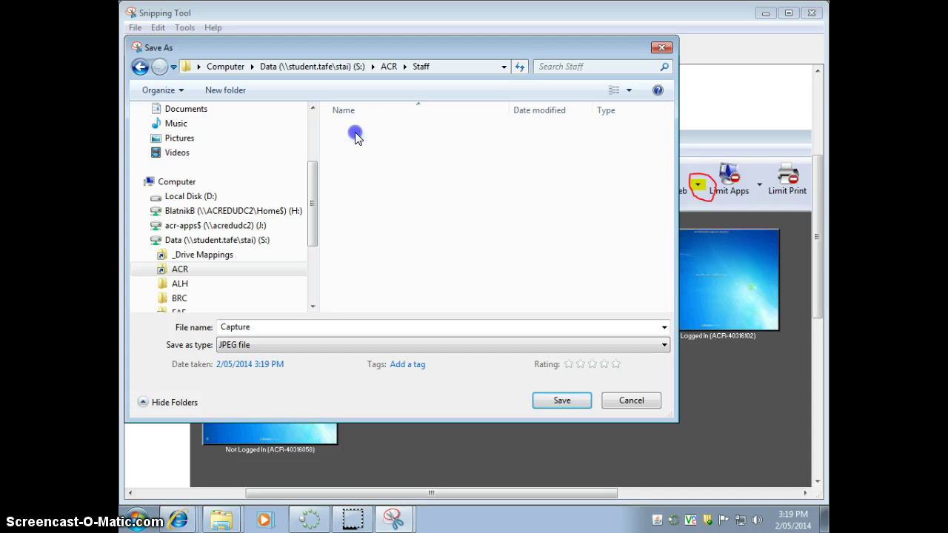
double_click(364, 145)
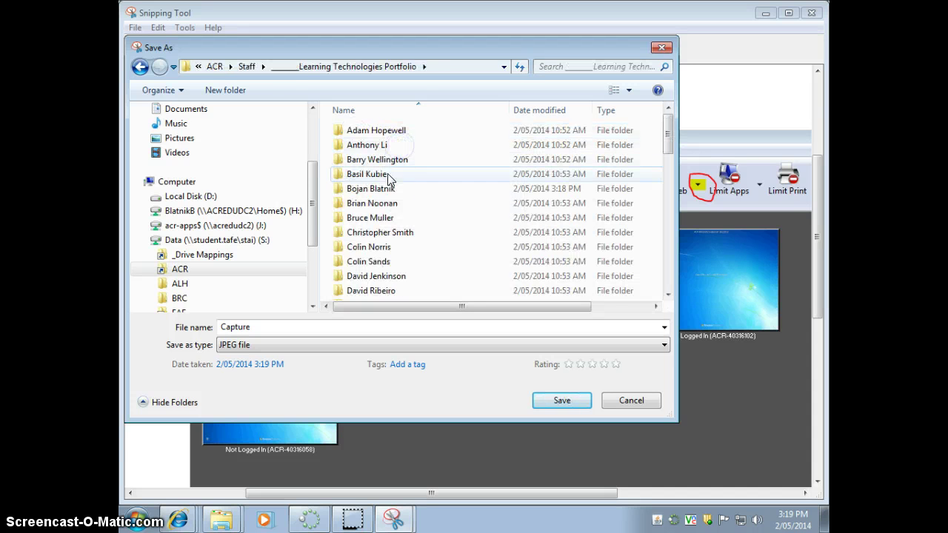
left_click(381, 188)
double_click(381, 189)
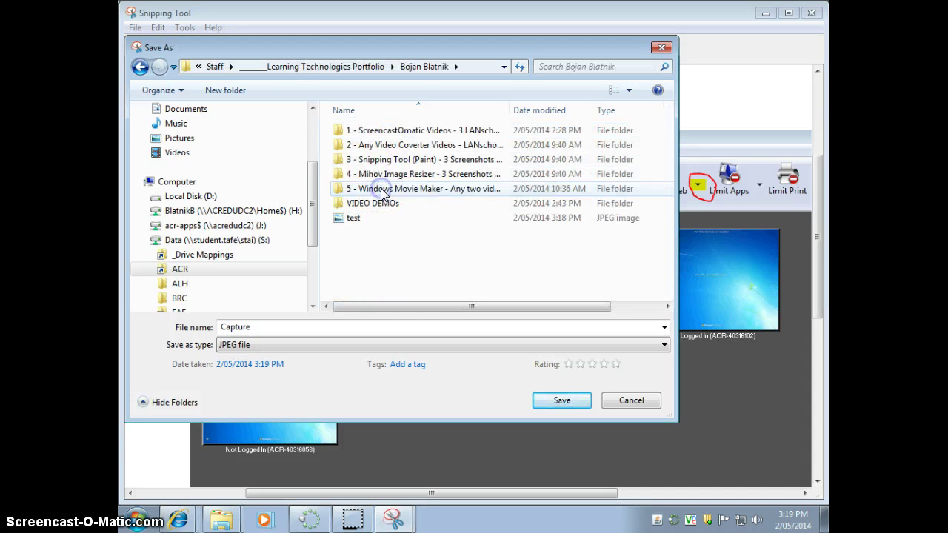
double_click(434, 162)
- Name the screenshot "Limit Web in LANschool - Step 1" and save it as a JPEG file
double_click(236, 326)
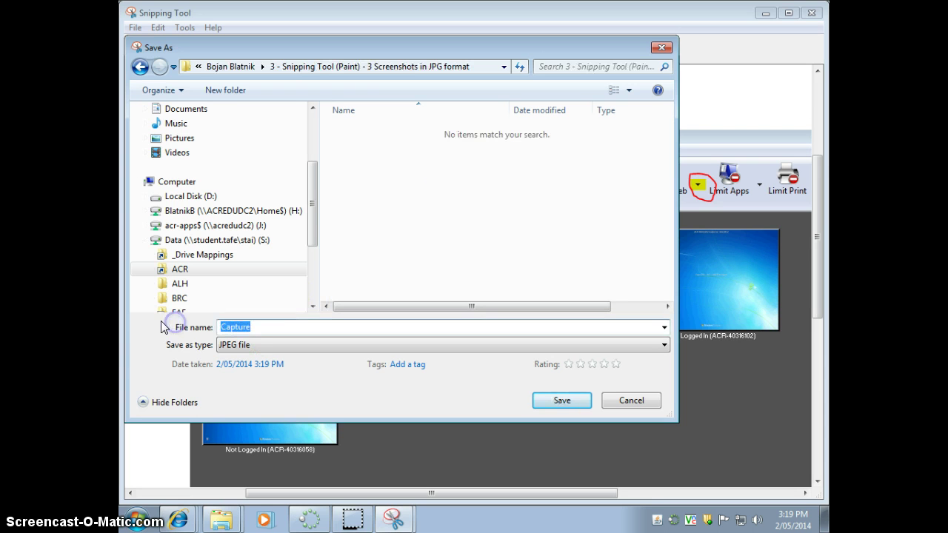
type("Limit Web in LANschool - Step 1")
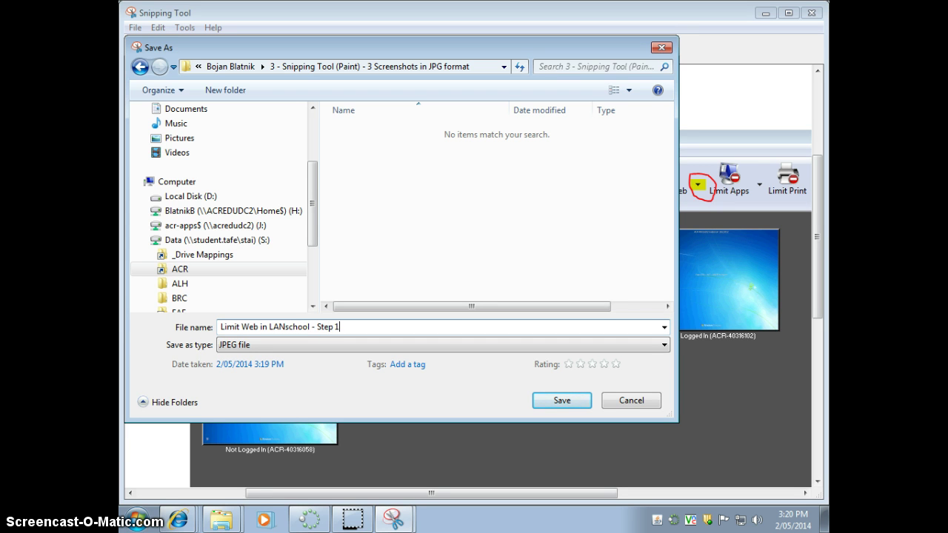
left_click(563, 401)
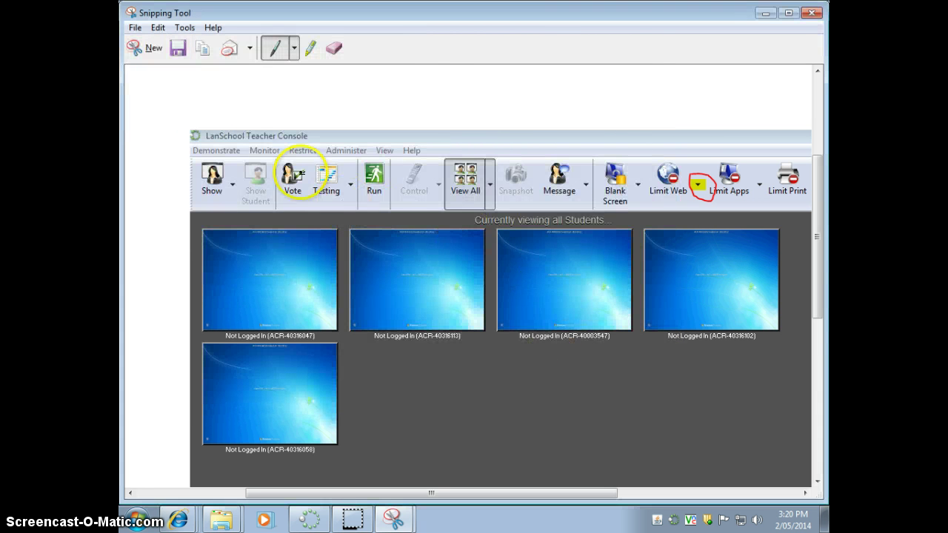
- Cancel the new snip and open the Configure Web Limiting settings in the LanSchool Teacher Console
left_click(151, 52)
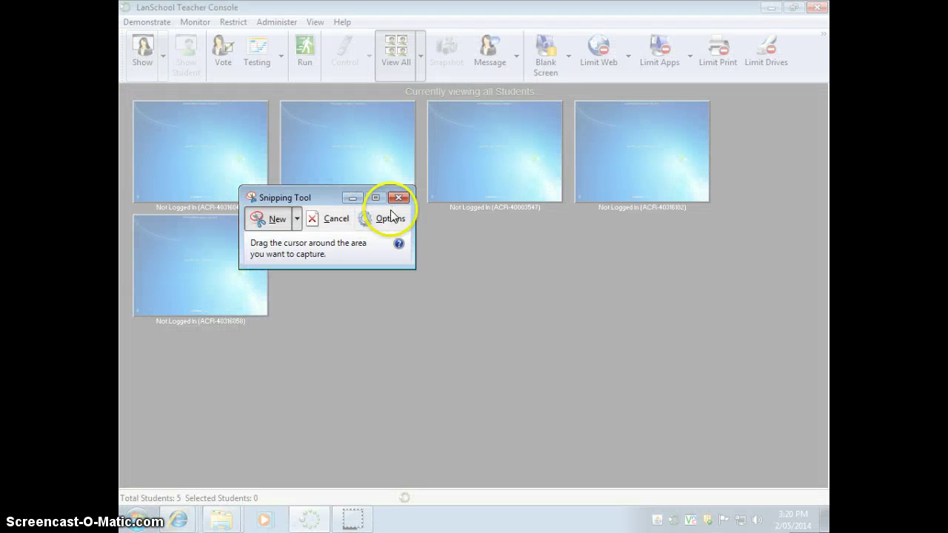
left_click(337, 220)
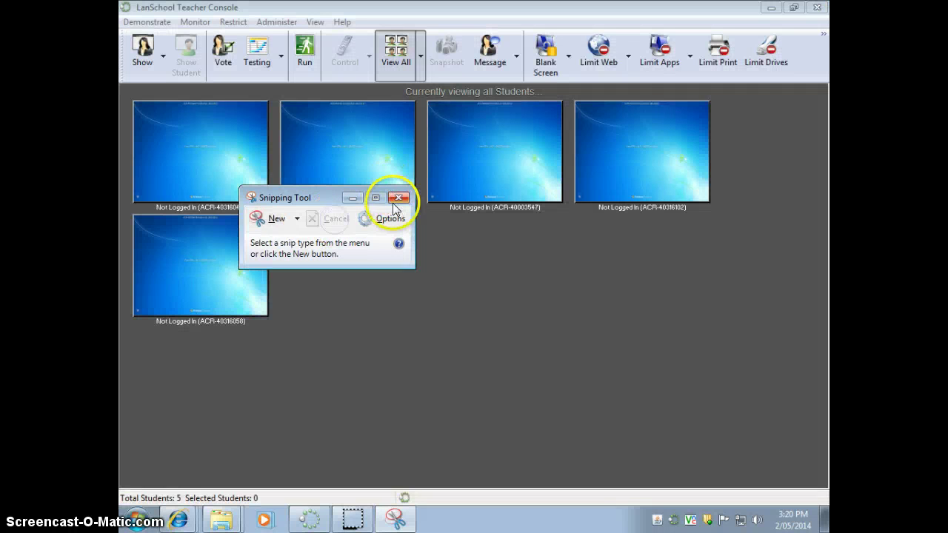
left_click(628, 59)
left_click(630, 169)
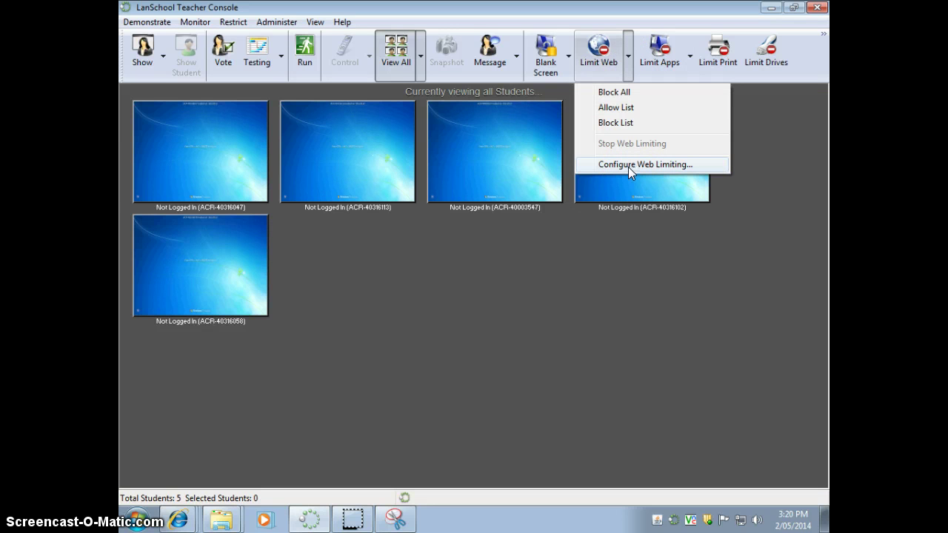
left_click(629, 165)
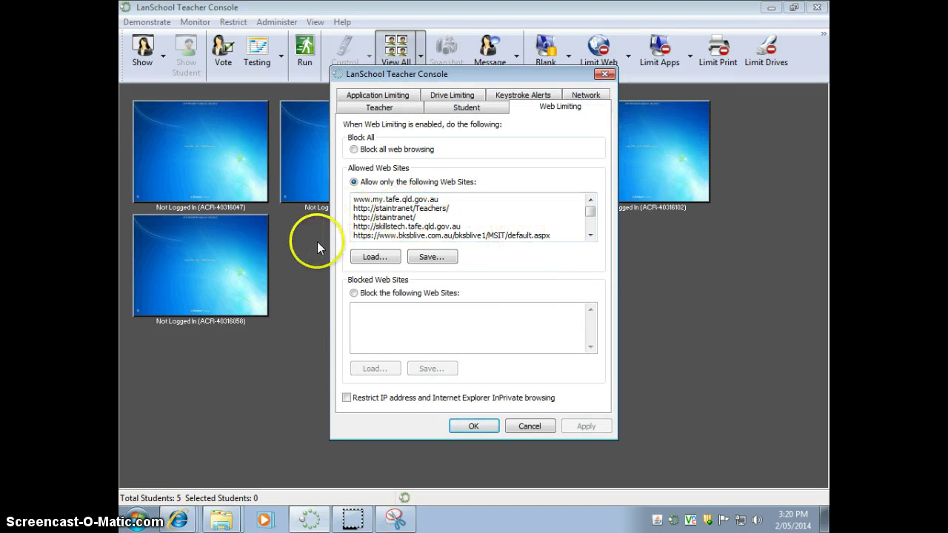
- Capture the LanSchool window with its Web Limiting settings in Snipping Tool and highlight the Load button under Allowed Web Sites in yellow
left_click(137, 517)
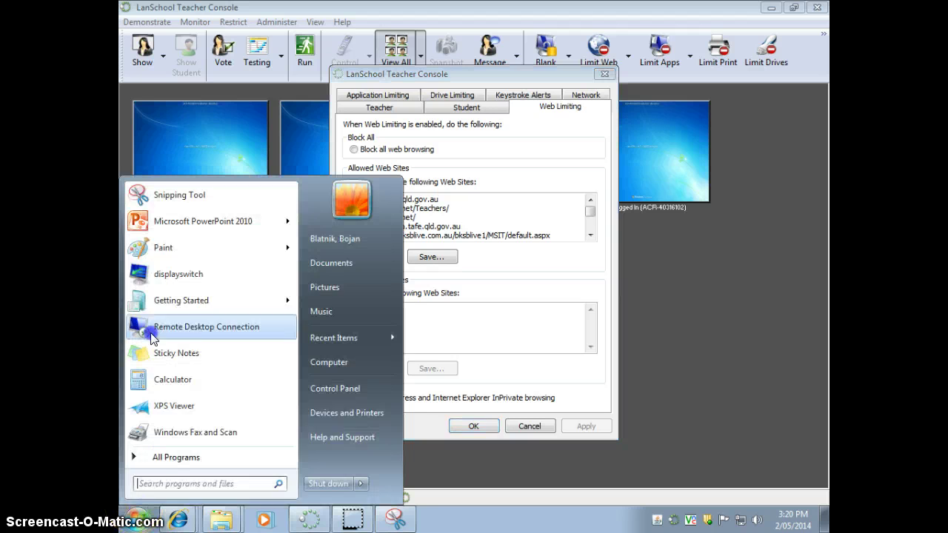
left_click(182, 195)
left_click(265, 217)
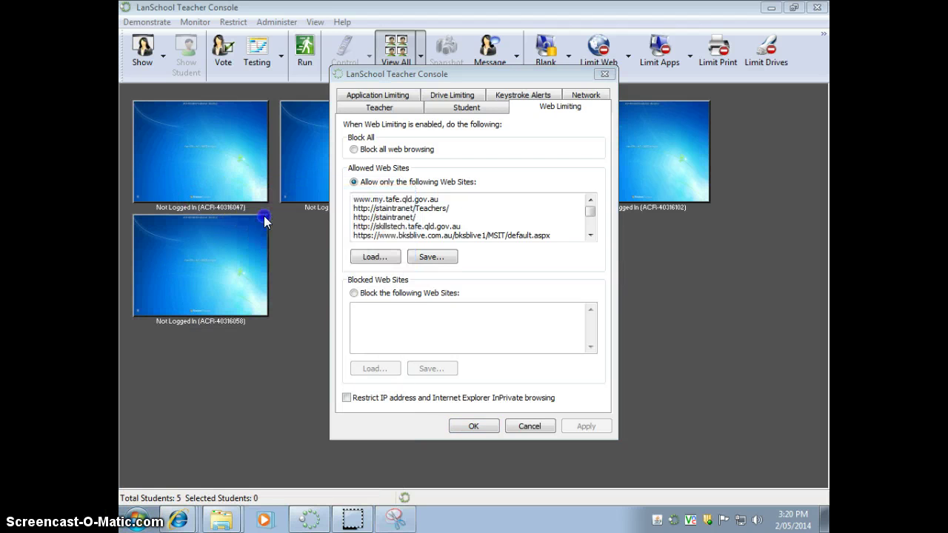
left_click_drag(136, 3, 815, 484)
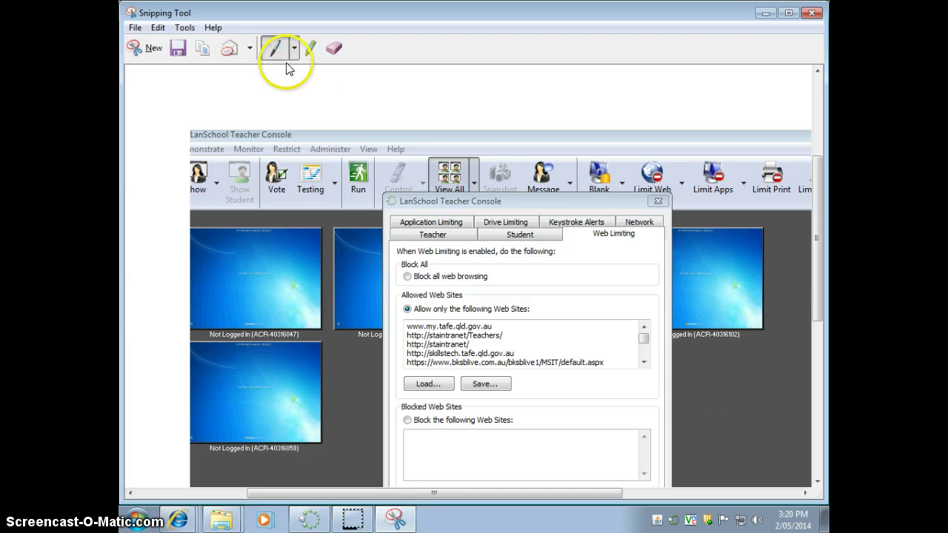
left_click(311, 48)
left_click_drag(409, 378, 408, 390)
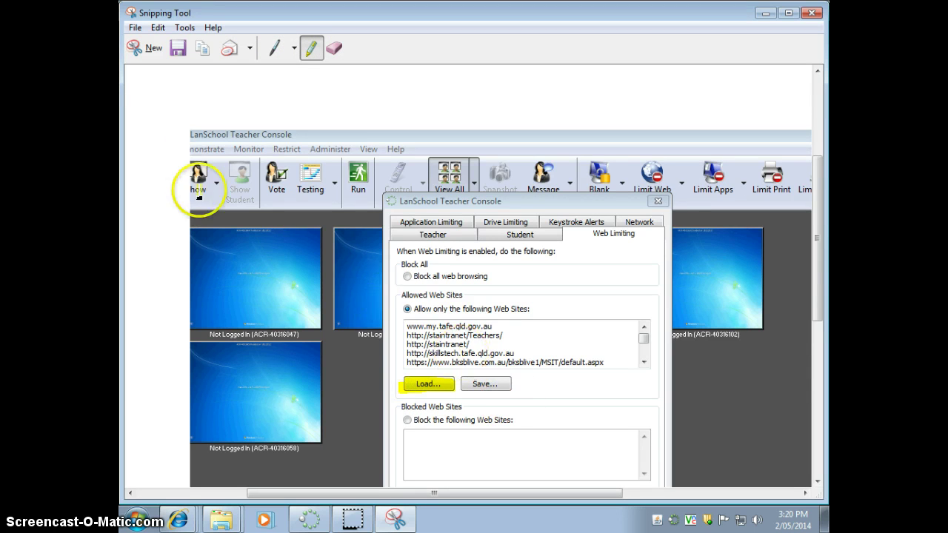
- Save the highlighted snip as "Limit Web in LANschool - Step 2" in the same folder, reusing the Step 1 file name
left_click(178, 48)
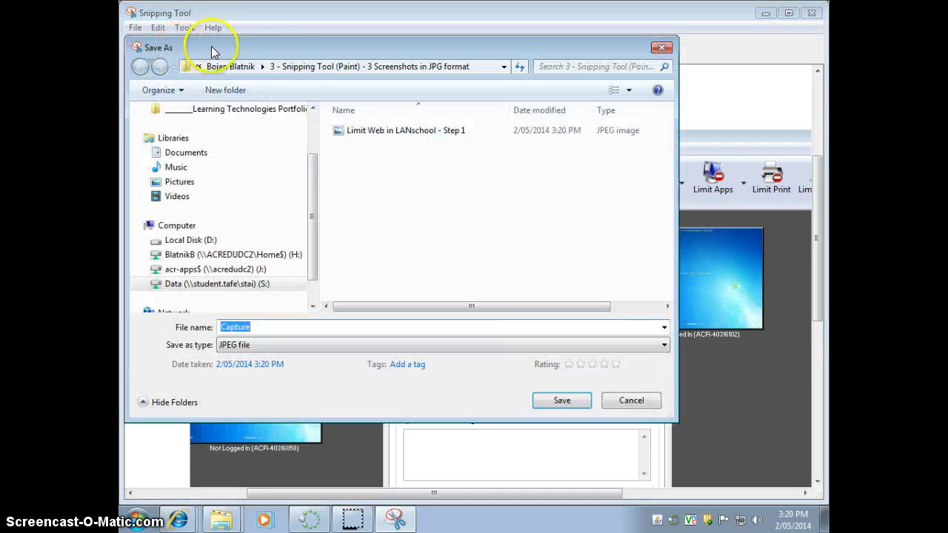
left_click(363, 128)
left_click(343, 330)
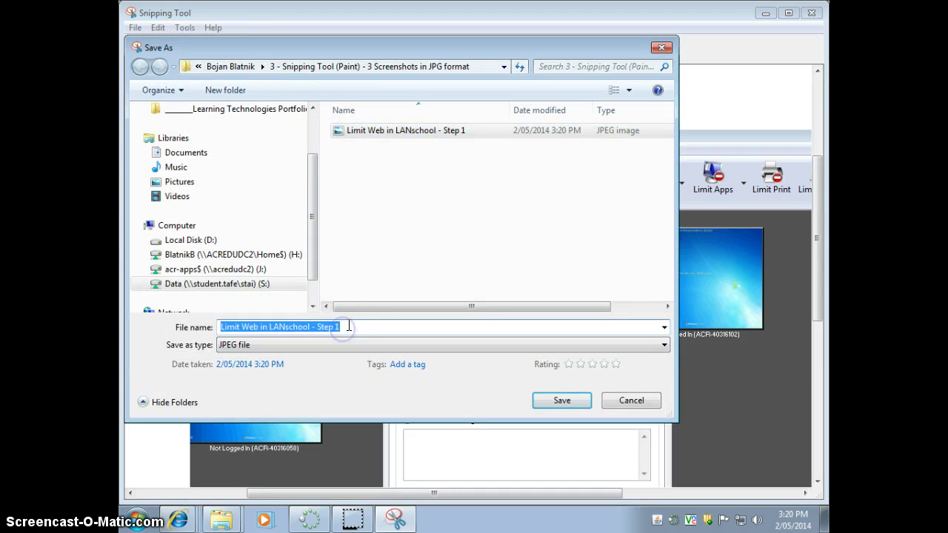
left_click(348, 327)
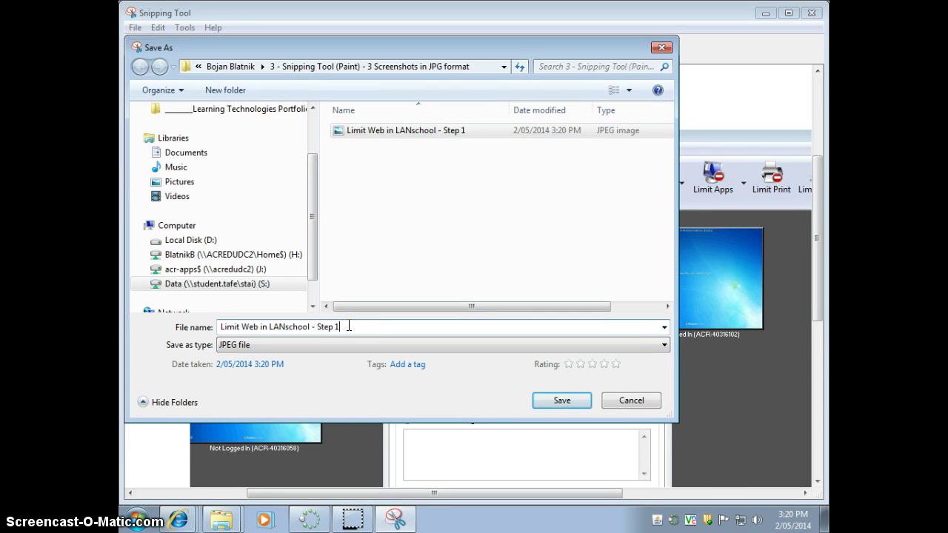
key("BackSpace")
type("2")
left_click(562, 400)
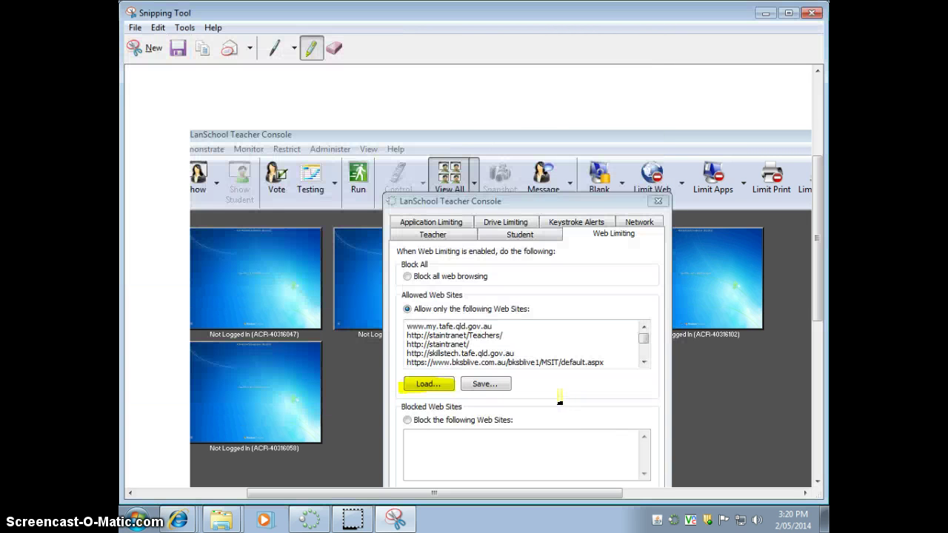
left_click_drag(330, 150, 335, 153)
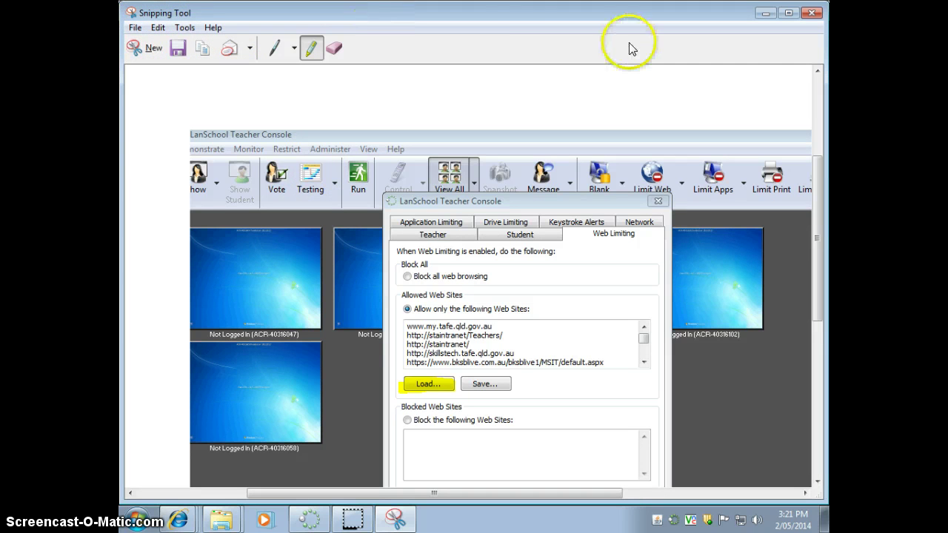
- Open LanSchool's Load URL List dialog for the allowed web sites and capture it as a new snip in Snipping Tool
left_click(766, 13)
left_click(373, 257)
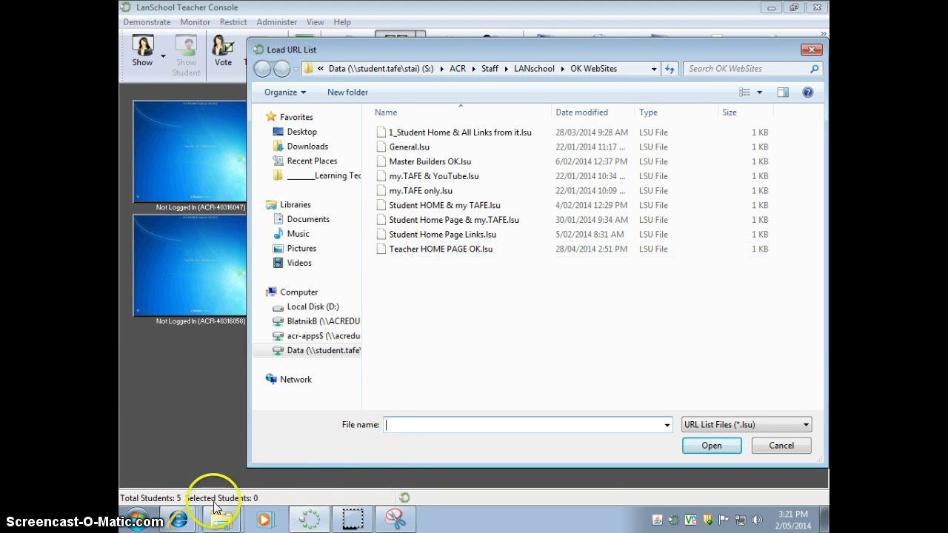
left_click(137, 518)
left_click(194, 194)
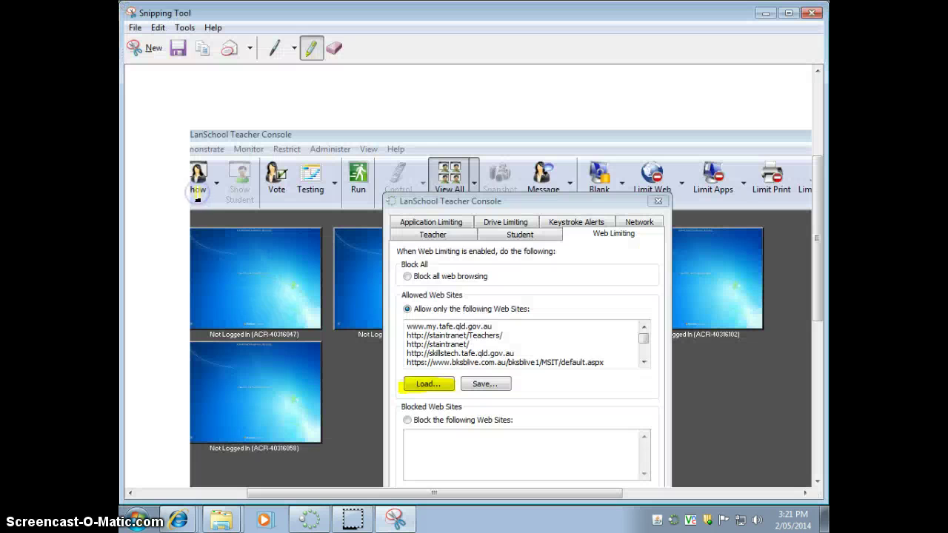
left_click(153, 47)
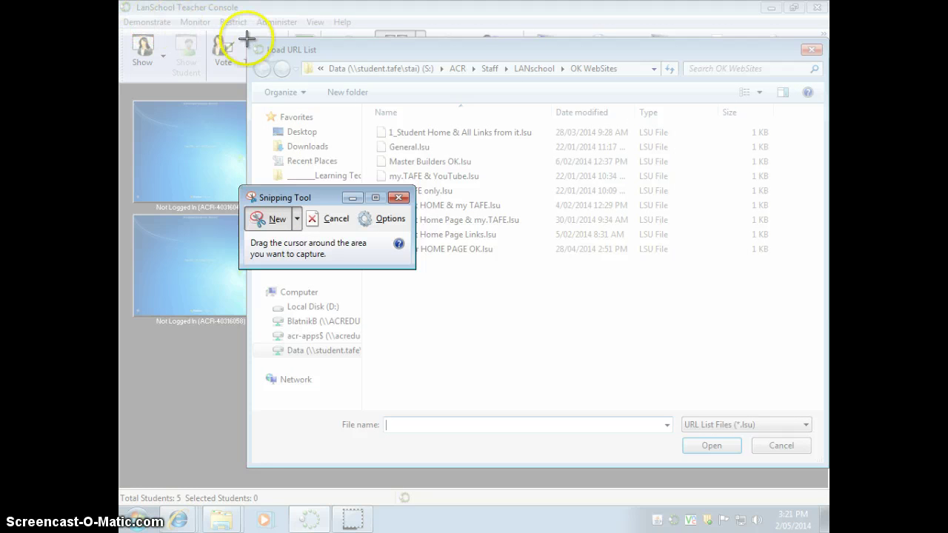
left_click_drag(247, 39, 827, 483)
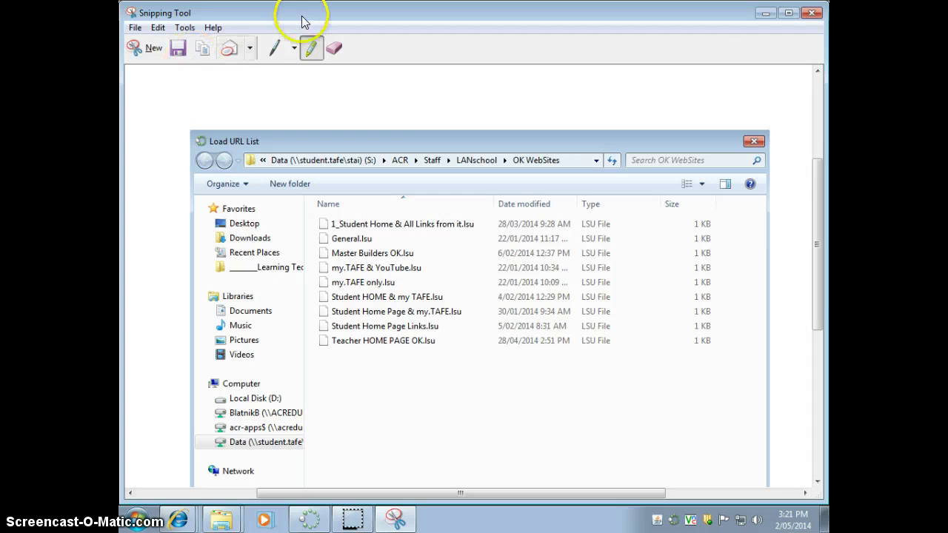
- Highlight "1_Student Home & All Links from it.lsu" and the path parts S:, ACR, Staff, LANschool and OK WebSites in yellow
left_click(309, 49)
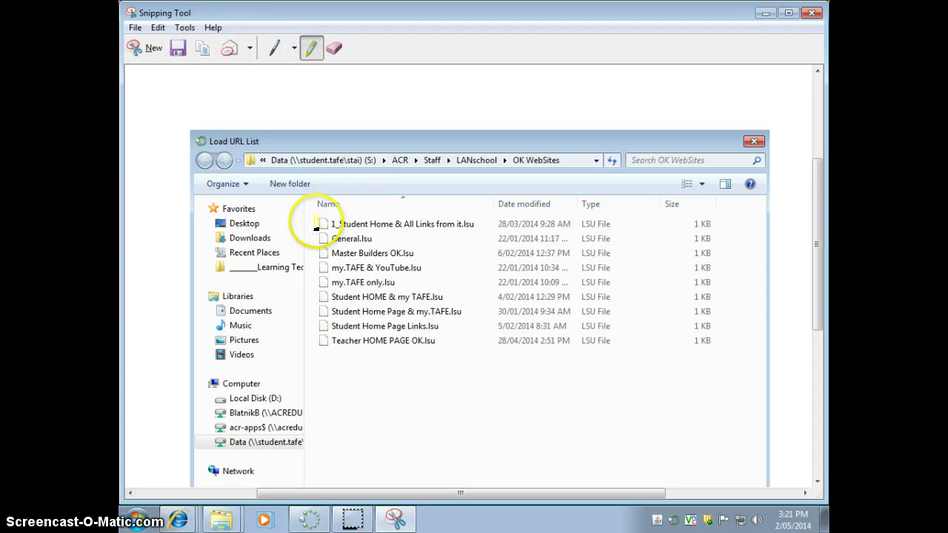
left_click_drag(314, 224, 363, 226)
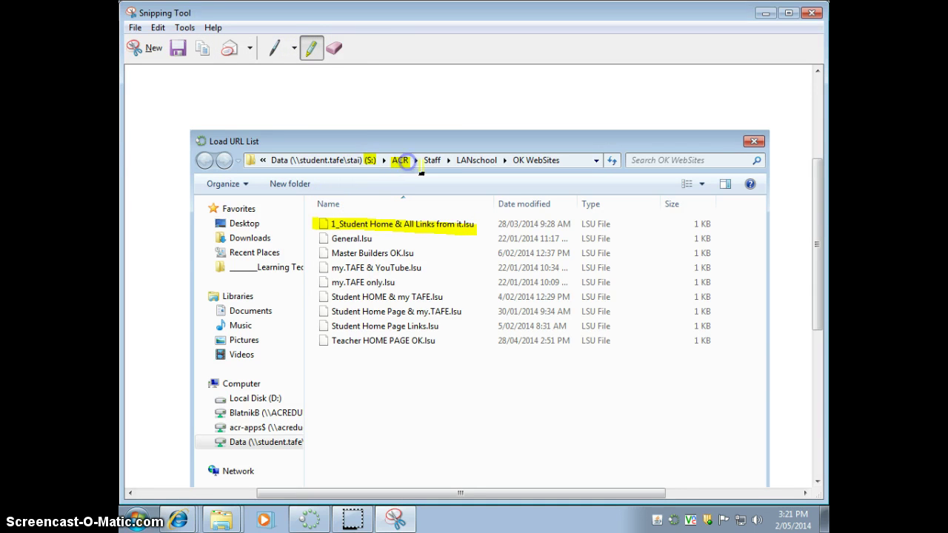
left_click_drag(443, 169, 446, 168)
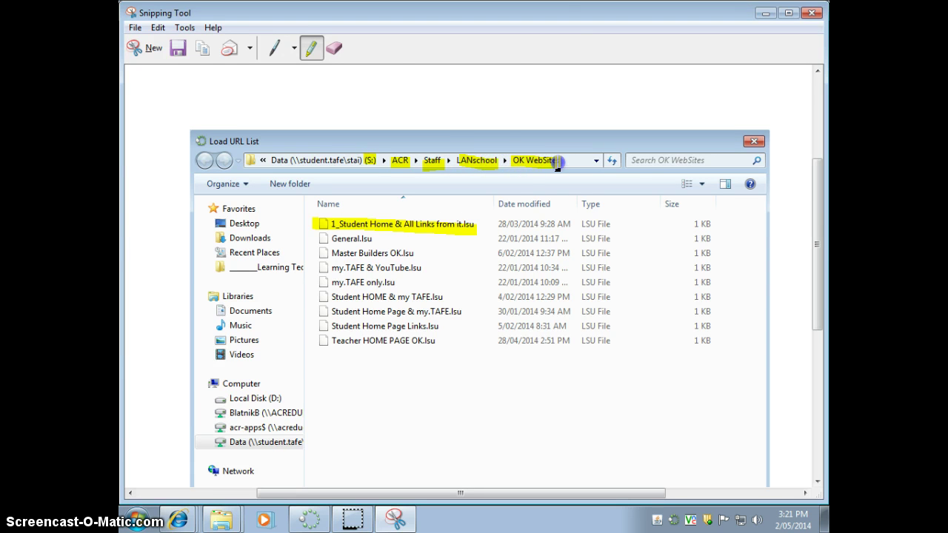
- Save the Load URL List snip as "Limit Web in LANschool - Step 3" in the same folder, reusing the Step 2 file name
left_click(178, 47)
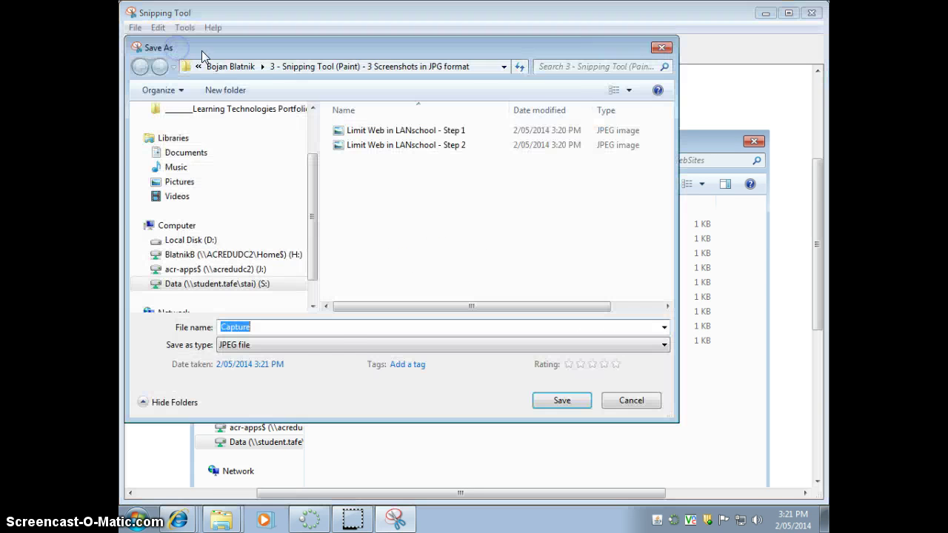
left_click(406, 146)
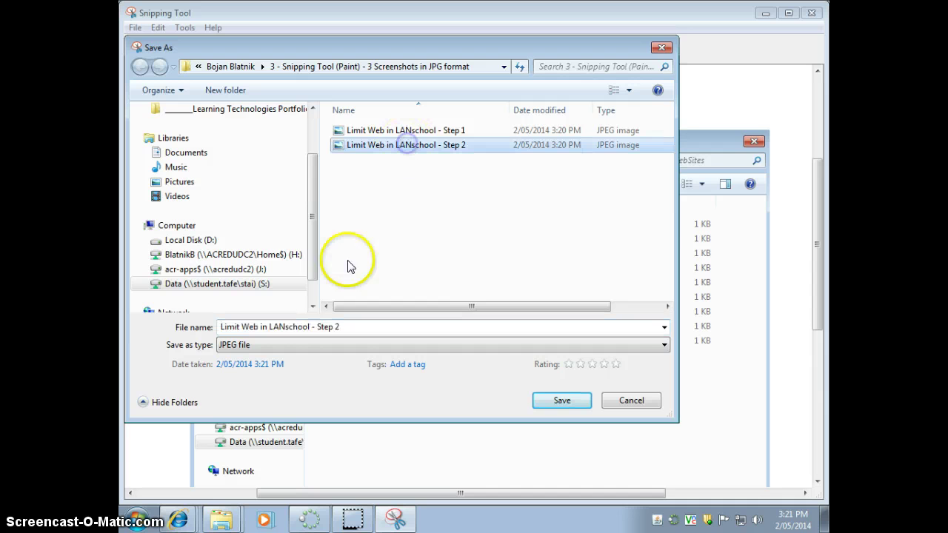
left_click(352, 328)
left_click(351, 327)
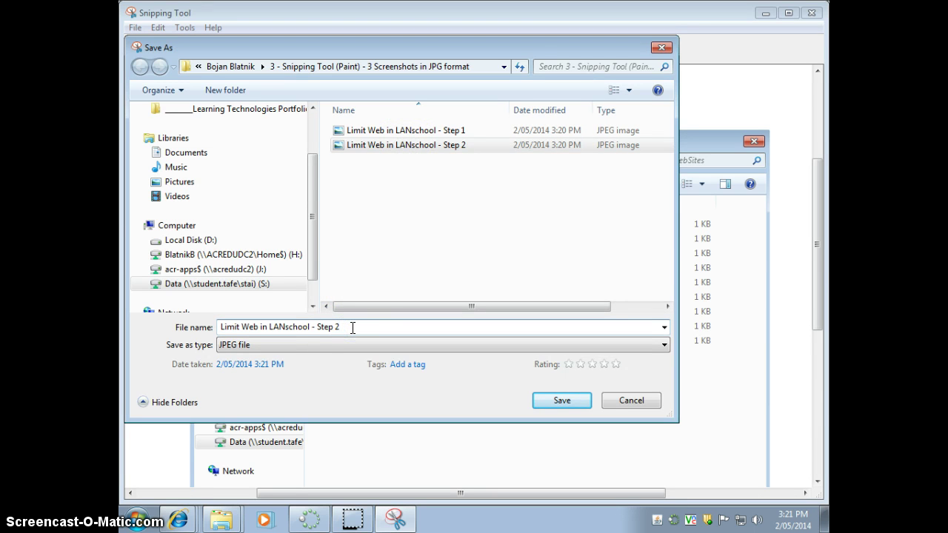
key("BackSpace")
type("3")
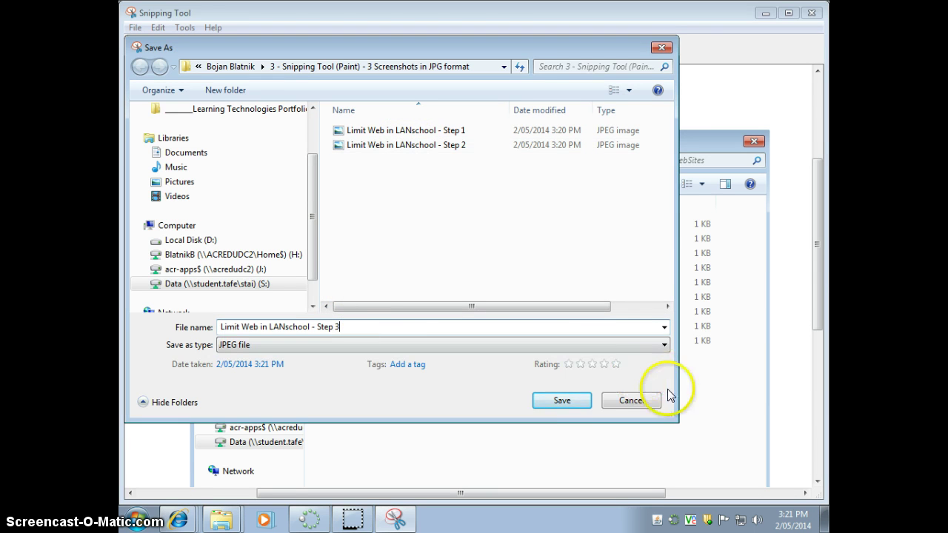
left_click(569, 399)
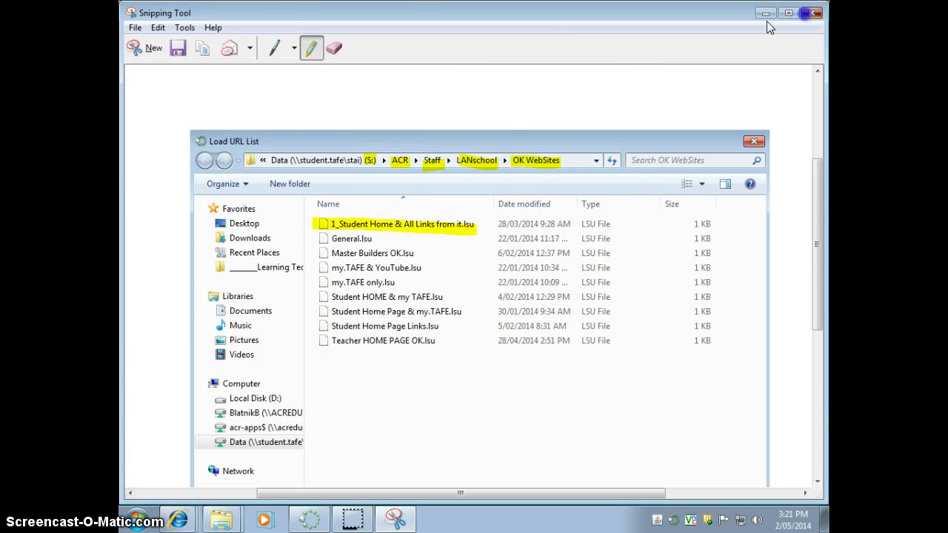
- Close the saved snip and load "1_Student Home & All Links from it.lsu" as the allowed web sites list in LanSchool
left_click(815, 12)
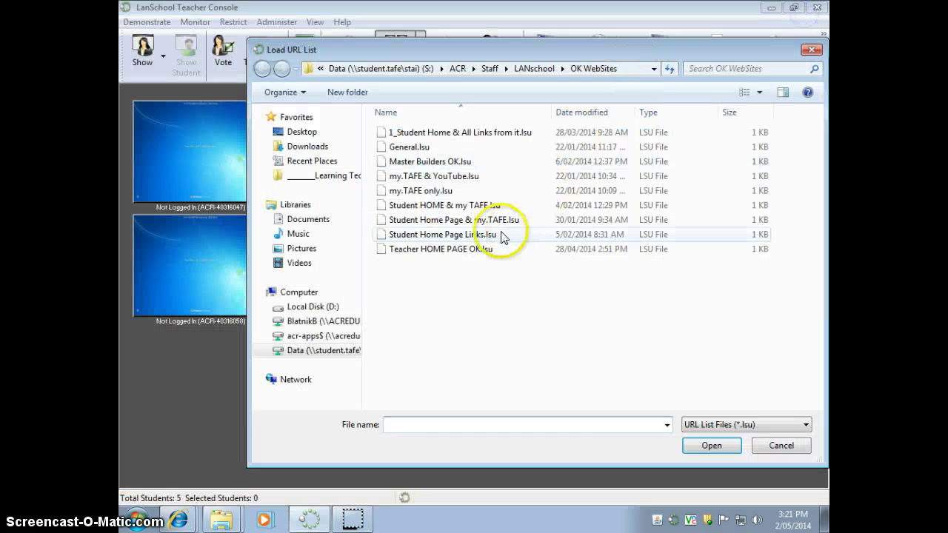
left_click(427, 135)
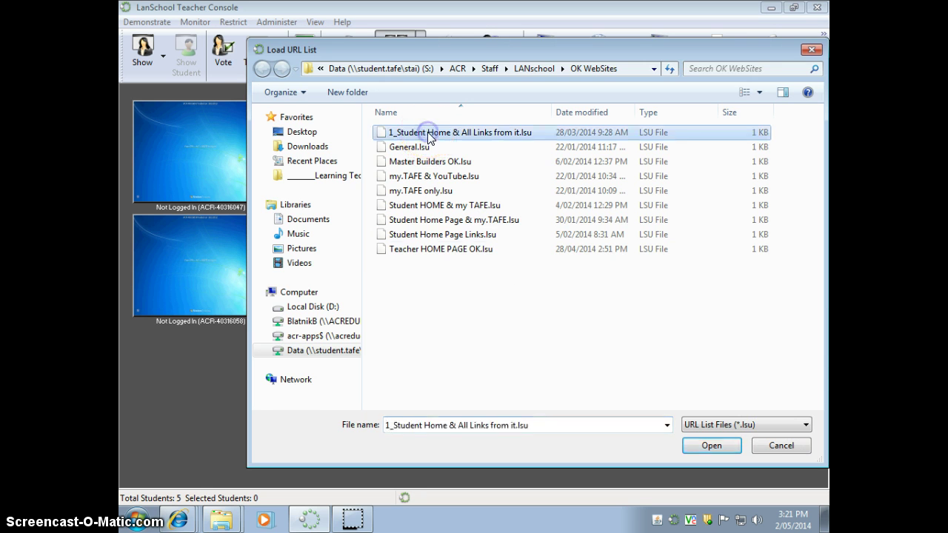
left_click(709, 444)
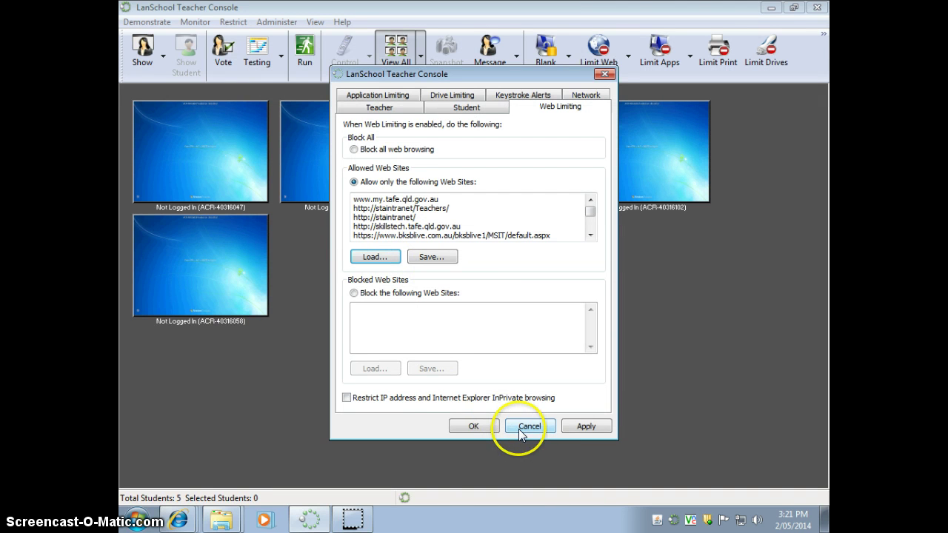
- Capture the LanSchool Web Limiting settings with the loaded web sites as a new rectangular snip in Snipping Tool
left_click(138, 519)
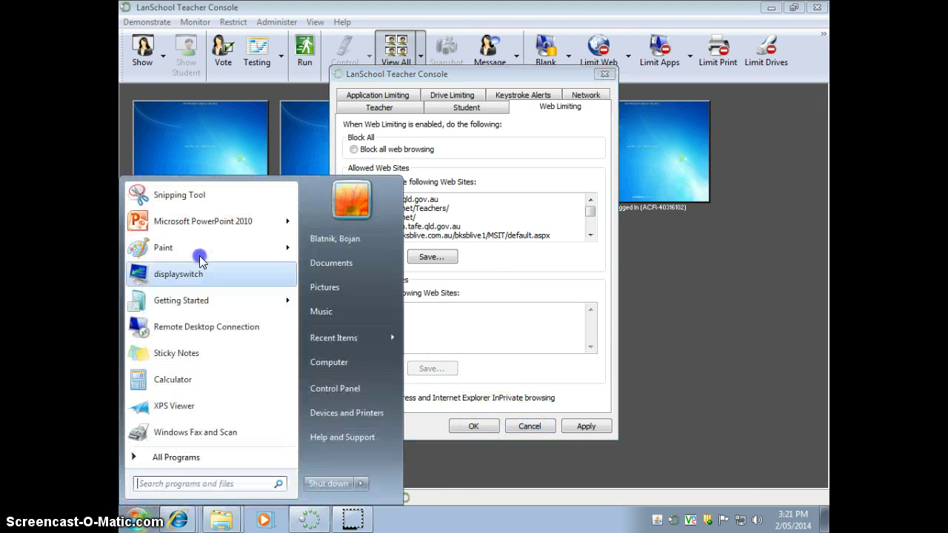
left_click(180, 195)
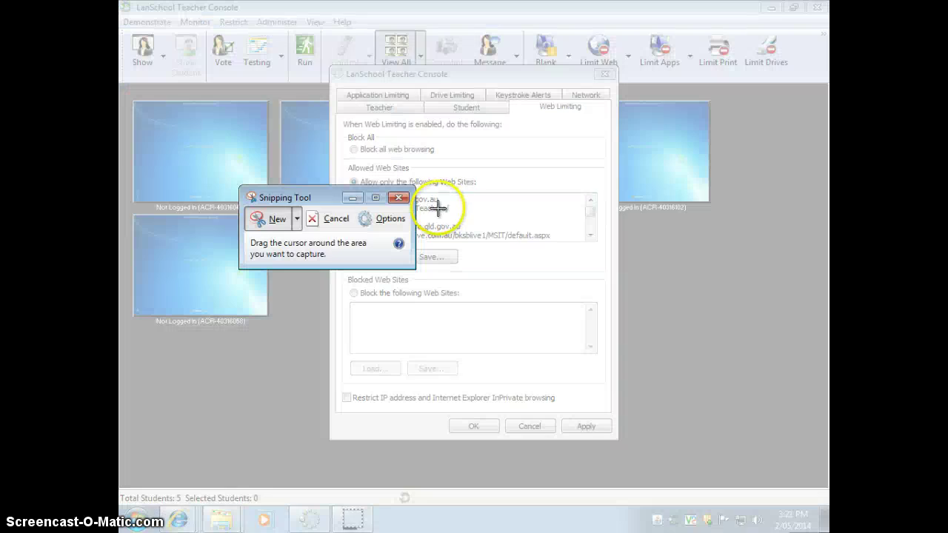
left_click(335, 218)
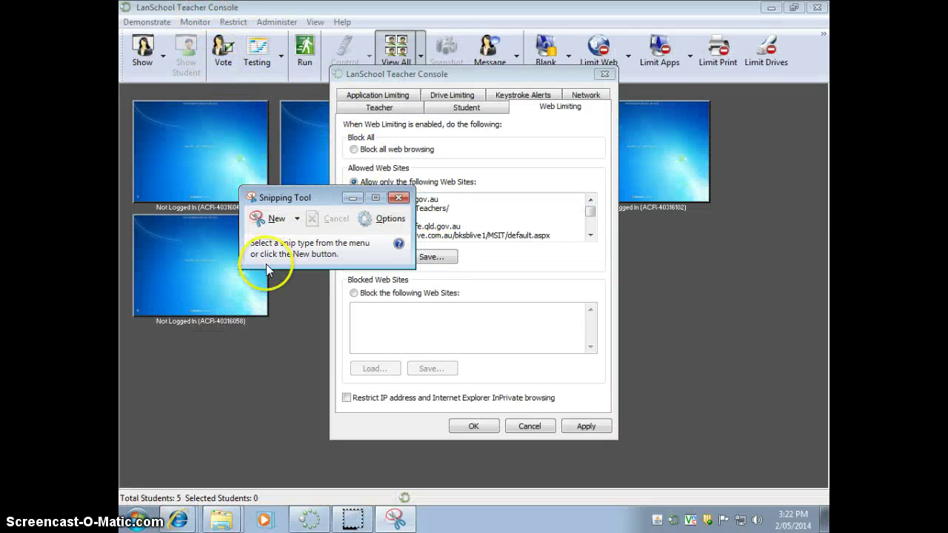
left_click(273, 218)
mouse_move(205, 18)
left_mouse_down()
mouse_move(303, 195)
mouse_move(804, 469)
mouse_move(749, 469)
left_mouse_up()
- Highlight the OK button of the captured Web Limiting dialog in yellow
left_click(320, 48)
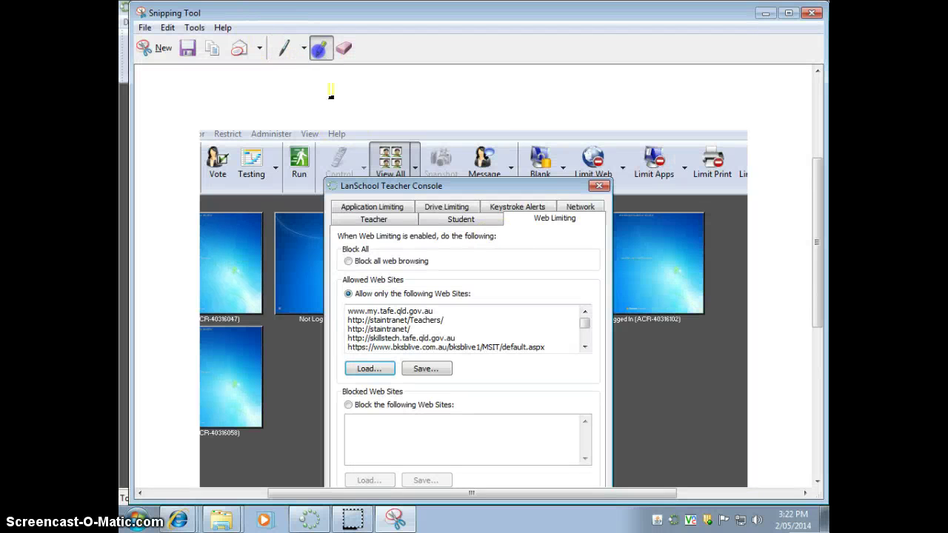
scroll(538, 423, "down", 2)
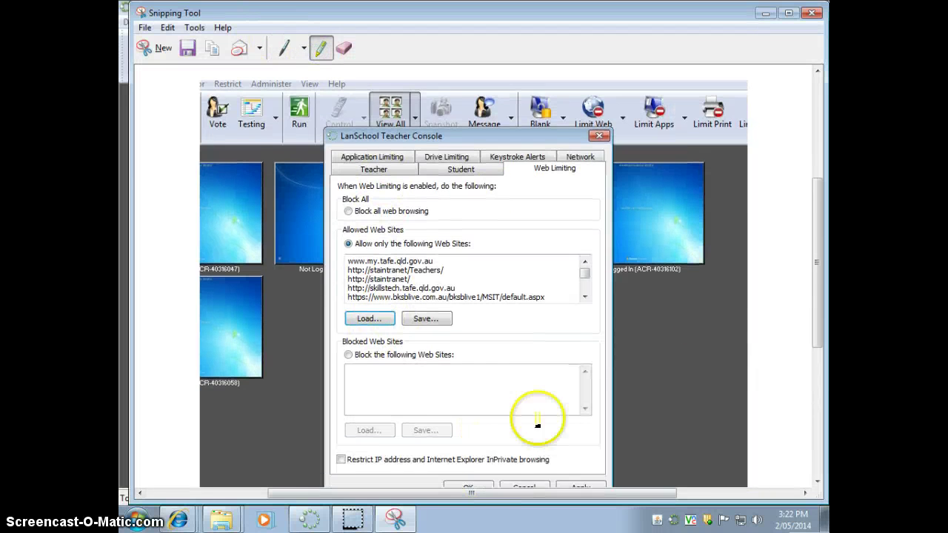
scroll(538, 424, "down", 3)
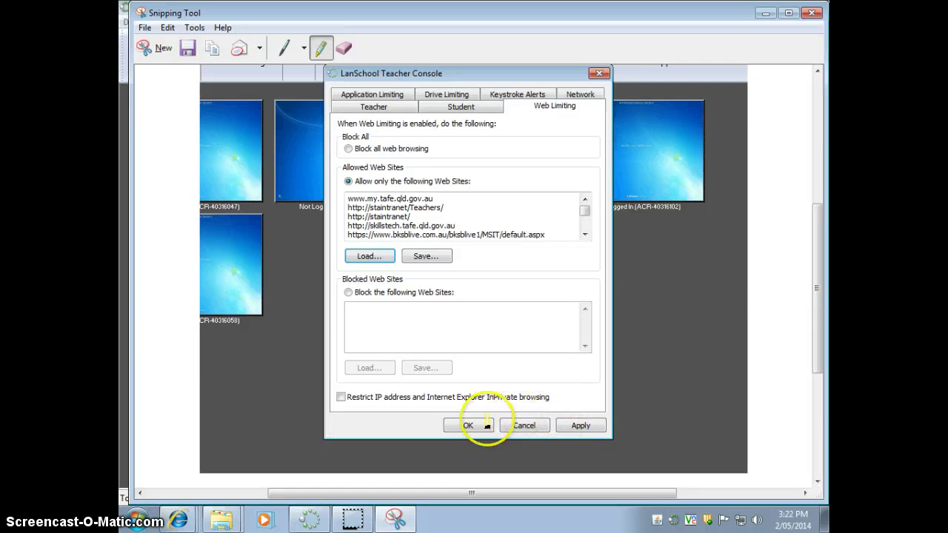
- Save the Web Limiting snip as "Limit Web in LANschool - Step 4" in the same folder, reusing the Step 3 file name
left_click(144, 27)
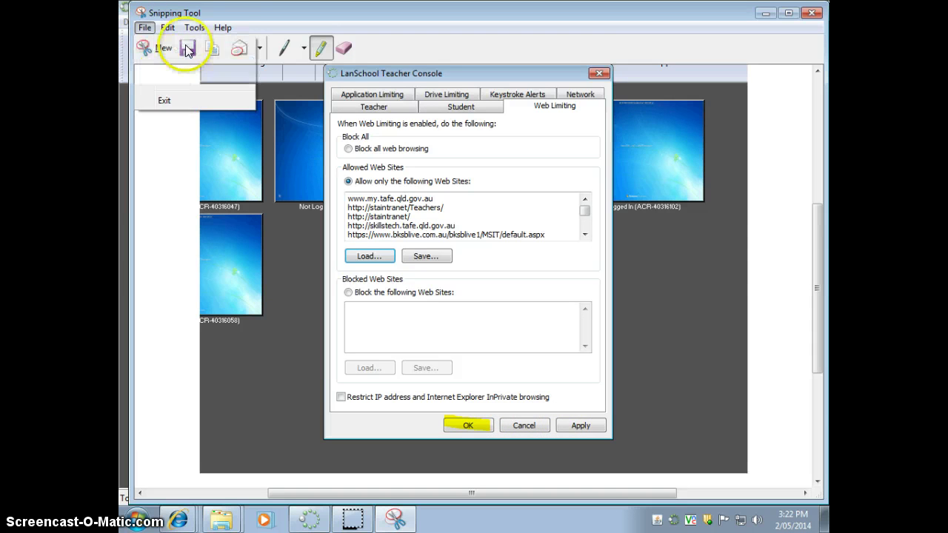
mouse_move(222, 28)
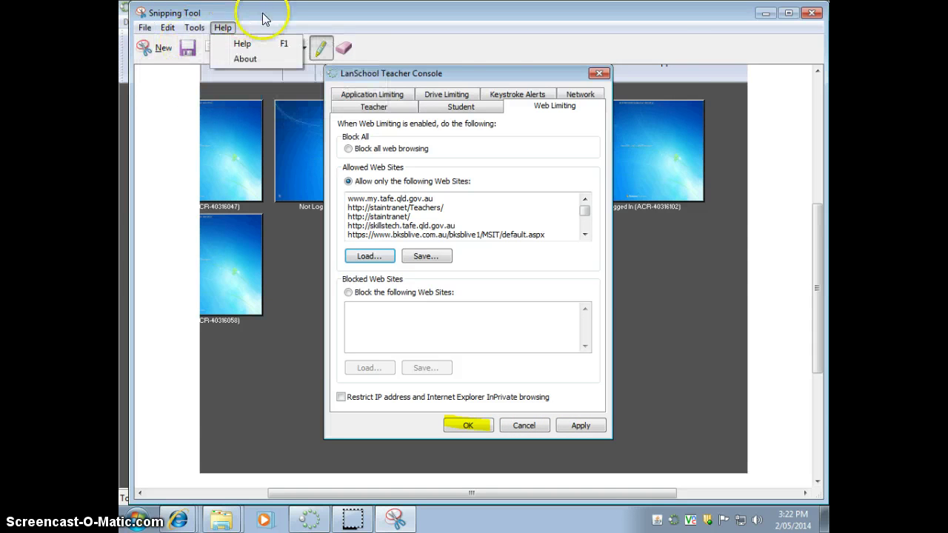
left_click(187, 47)
left_click(434, 161)
left_click(363, 322)
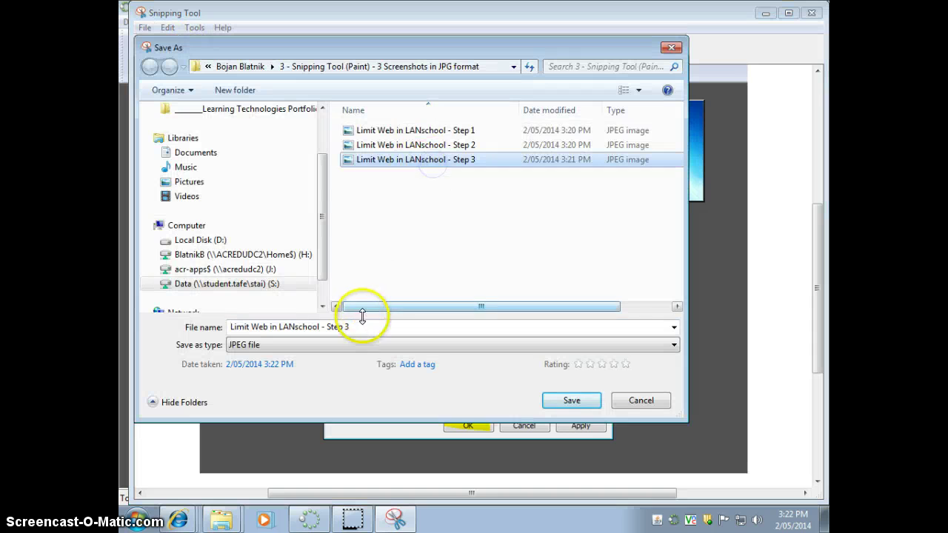
left_click(362, 326)
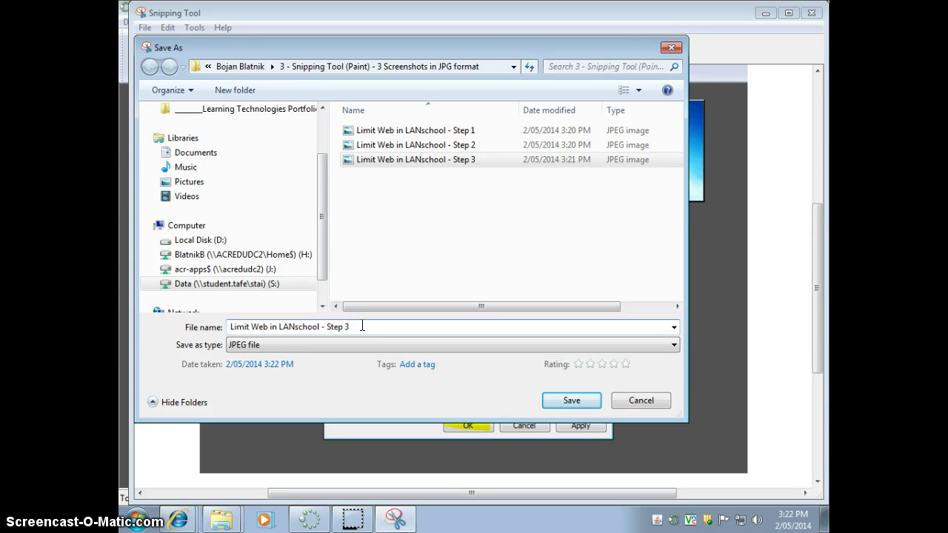
key("BackSpace")
type("4")
left_click(571, 400)
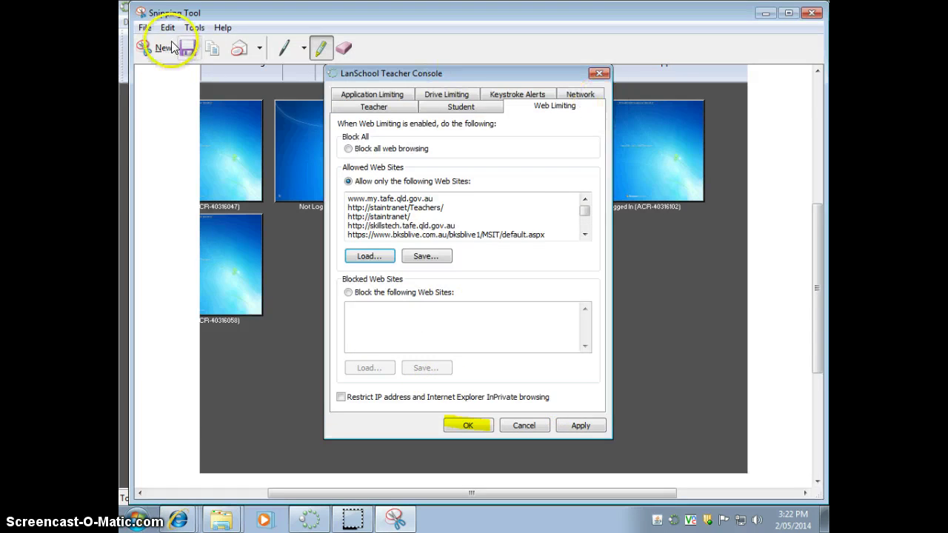
- Minimize the Snipping Tool window and accept the Web Limiting settings in LanSchool
left_click(766, 14)
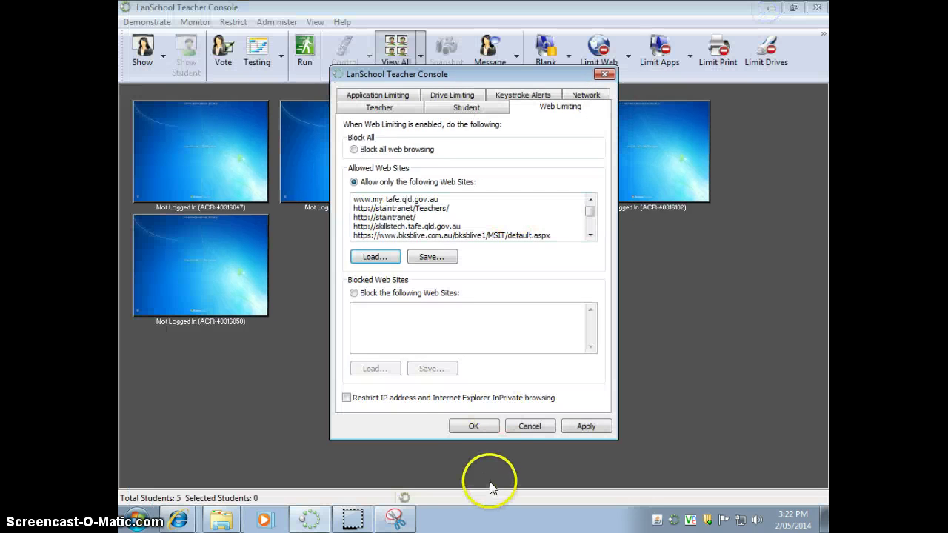
left_click(468, 425)
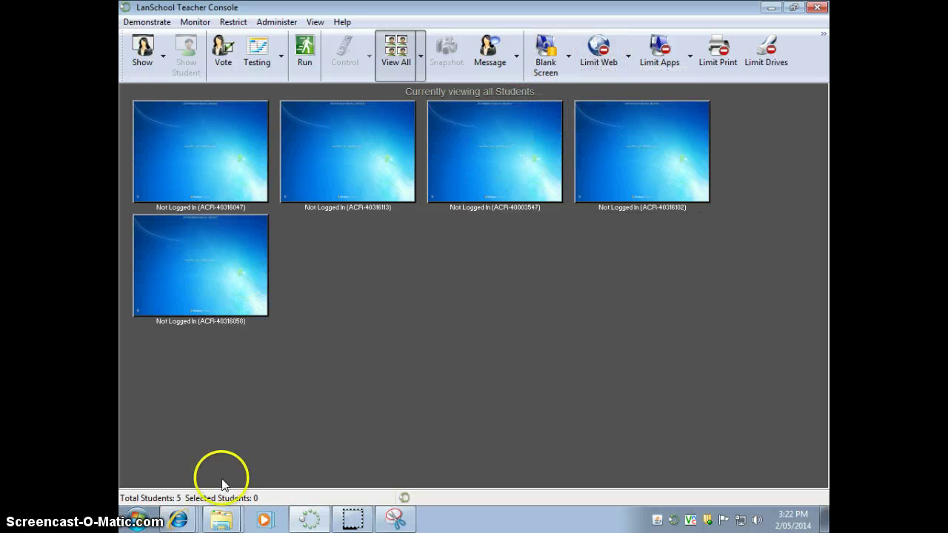
- Capture the LanSchool Teacher Console main window as a new snip and highlight Limit Web in yellow
left_click(138, 518)
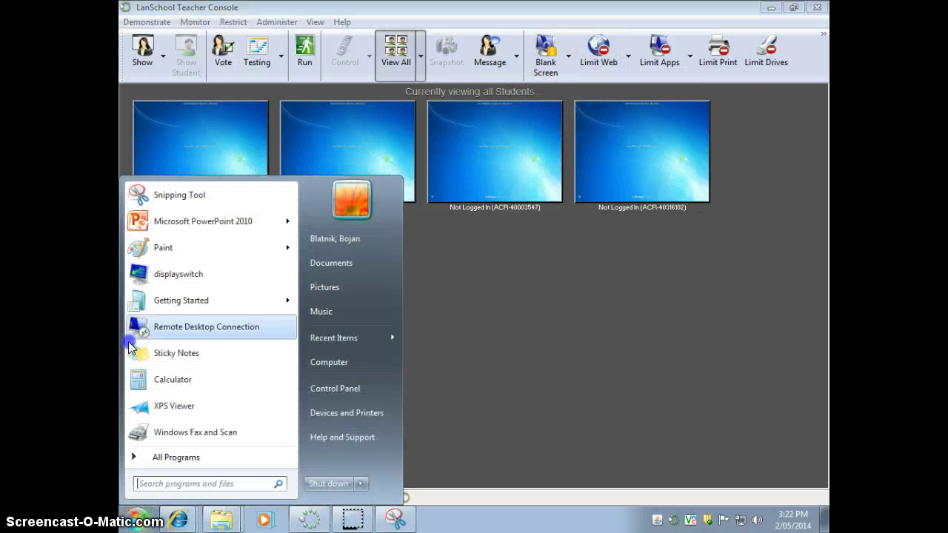
left_click(245, 197)
left_click(143, 50)
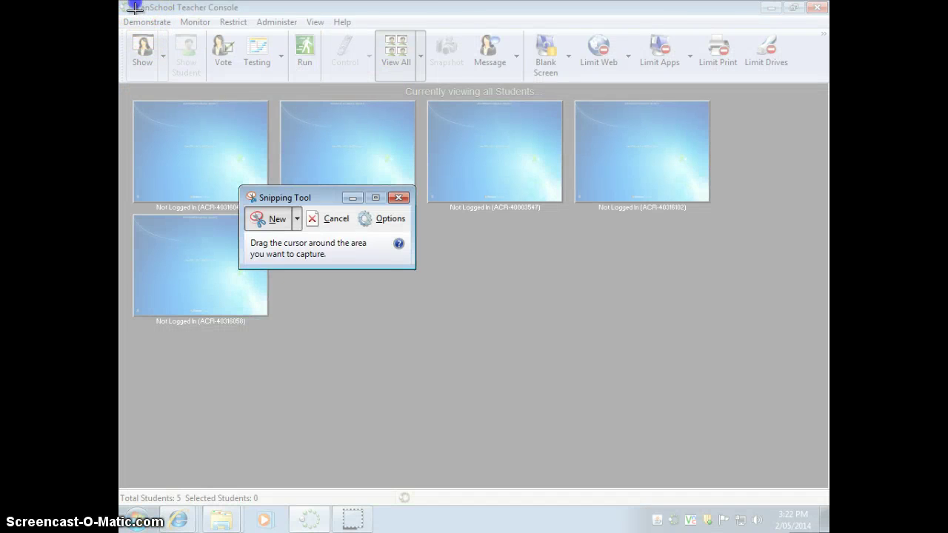
left_click_drag(135, 8, 771, 498)
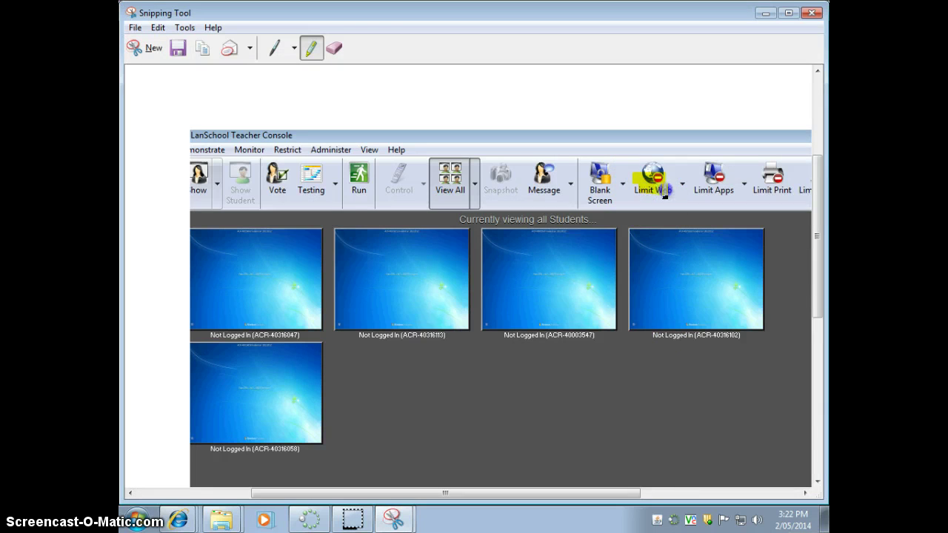
- Save the console snip as "Limit Web in LANschool - Step 5" in the same folder, reusing the Step 4 file name
left_click(178, 48)
left_click(422, 181)
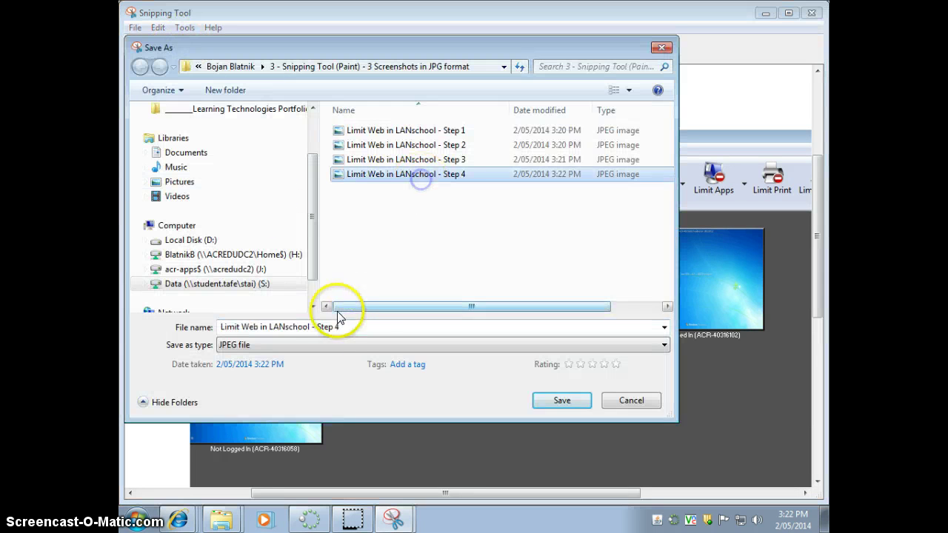
left_click(345, 326)
left_click(346, 327)
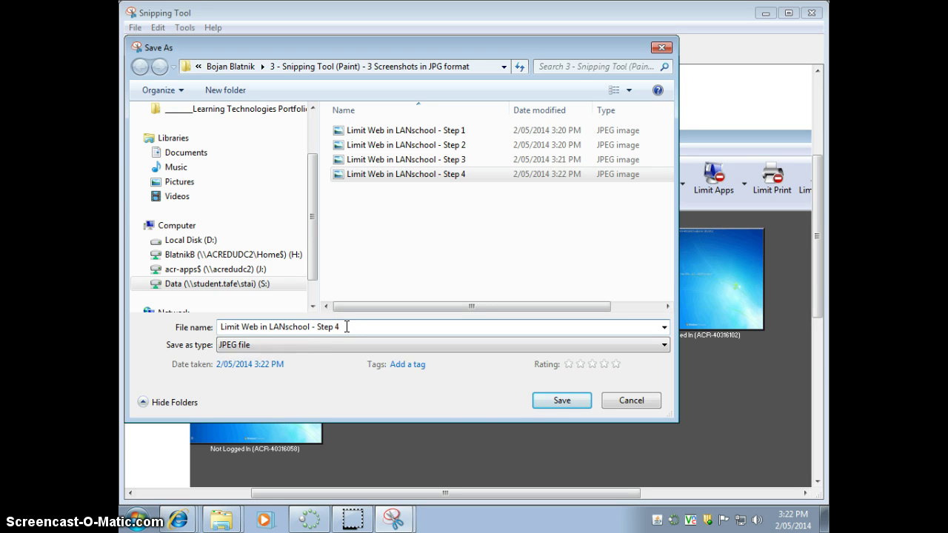
key("BackSpace")
type("5")
left_click(561, 400)
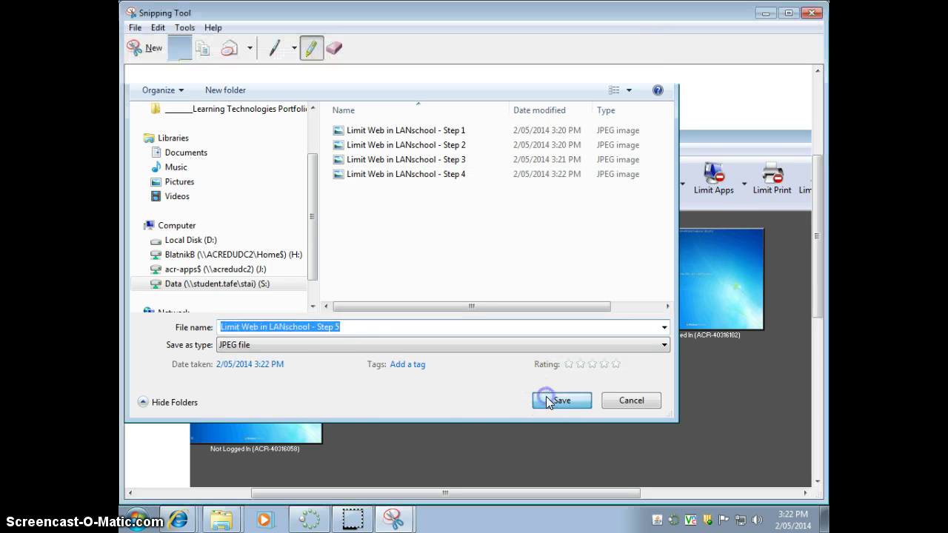
- Close the saved snip and turn on Limit Web for all students in LanSchool
left_click(812, 12)
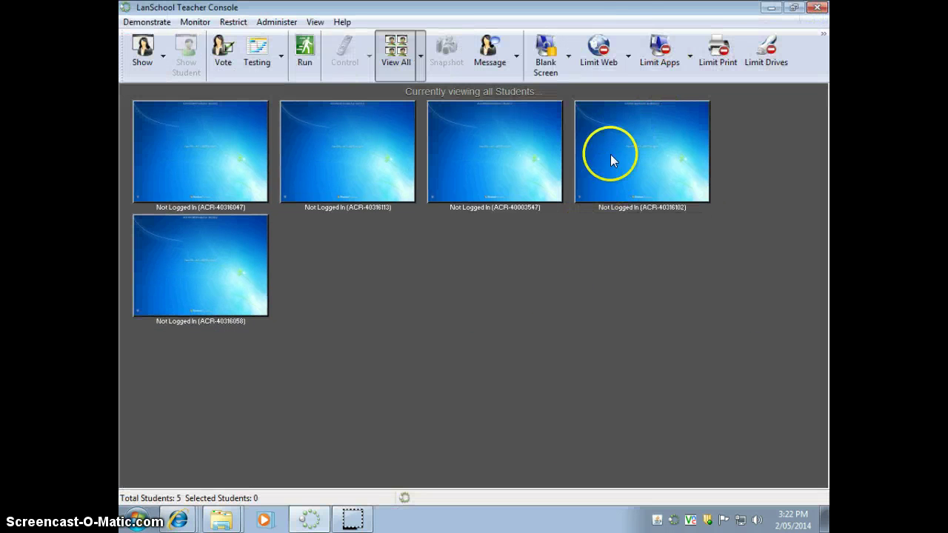
left_click(600, 49)
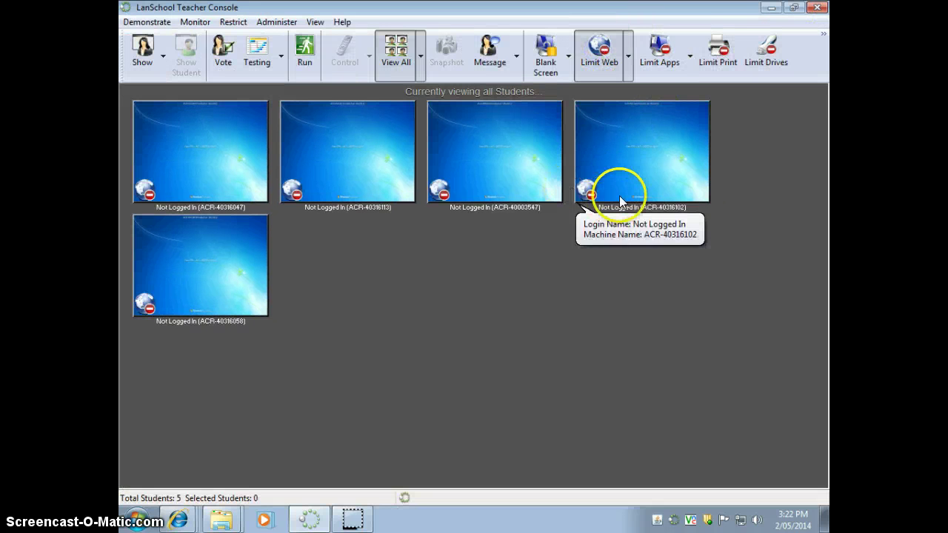
mouse_move(620, 200)
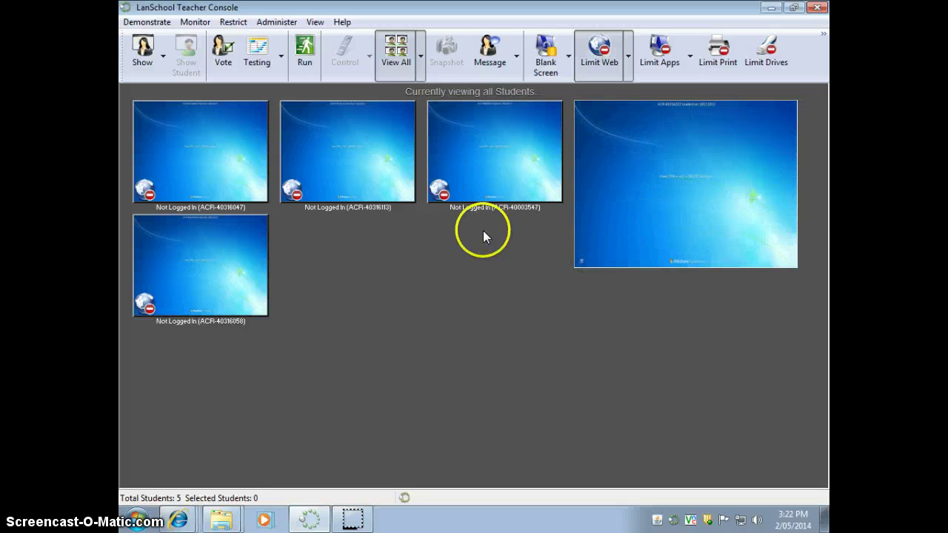